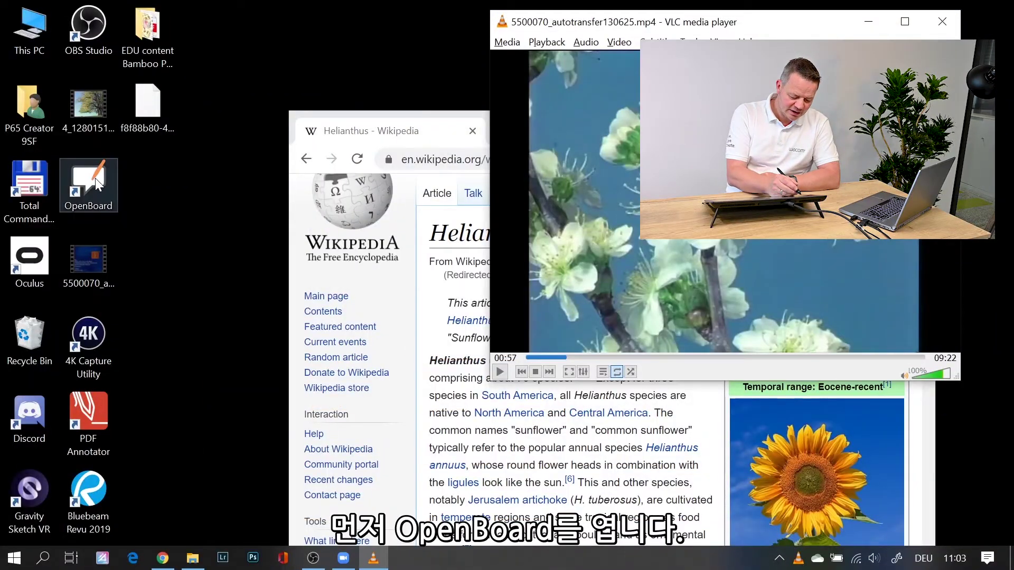
Step: Launch OpenBoard on a blank board and select the Pen tool for freehand drawing
{"action": "double_click", "coordinate": [97, 180]}
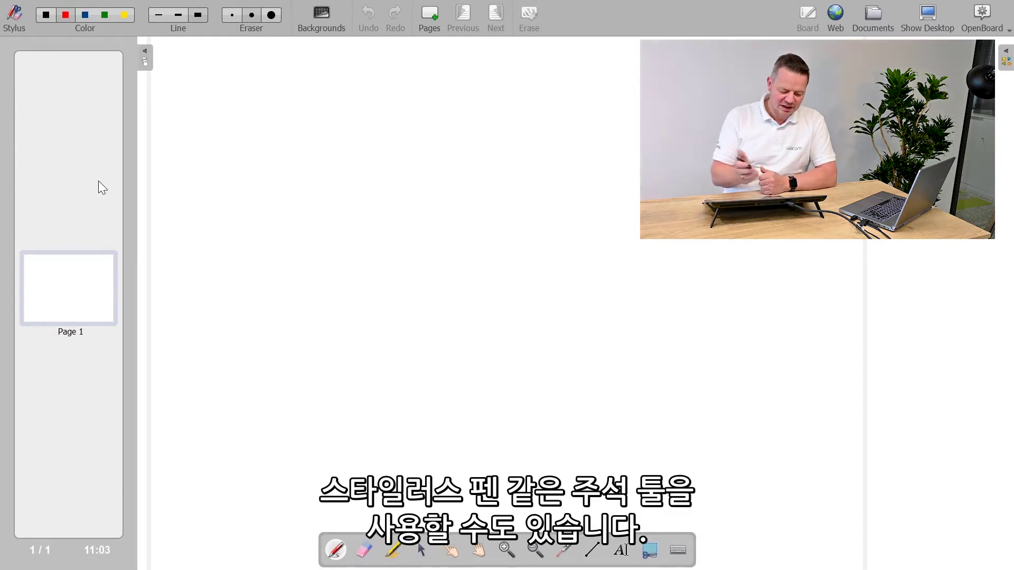
{"action": "left_click", "coordinate": [15, 20]}
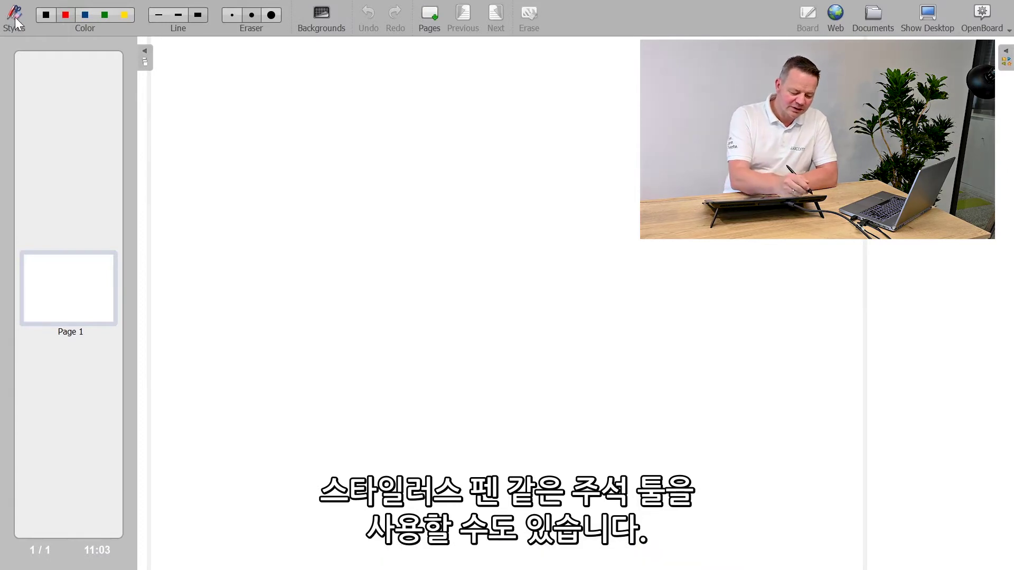
{"action": "left_click", "coordinate": [15, 17]}
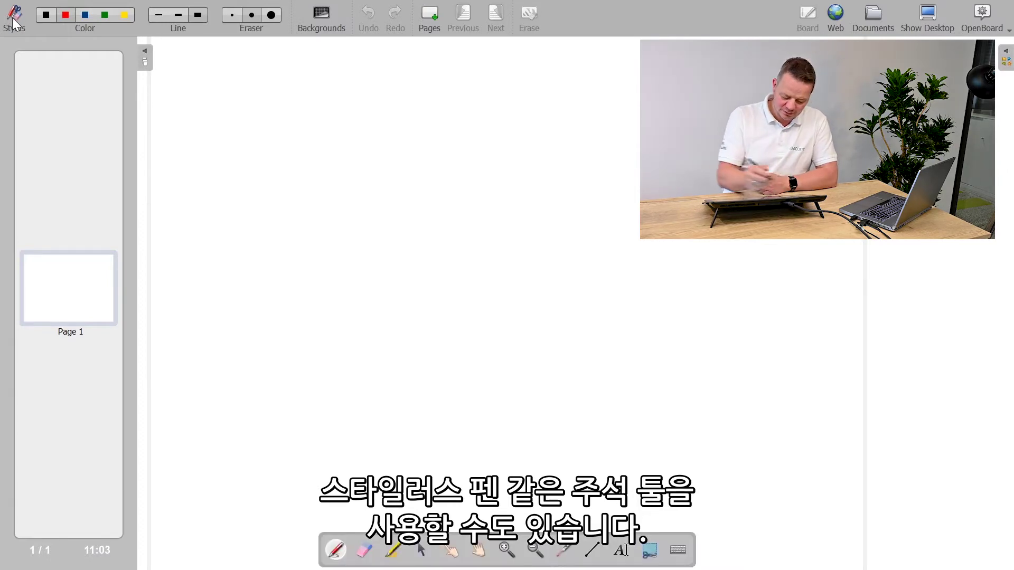
{"action": "left_click", "coordinate": [337, 551]}
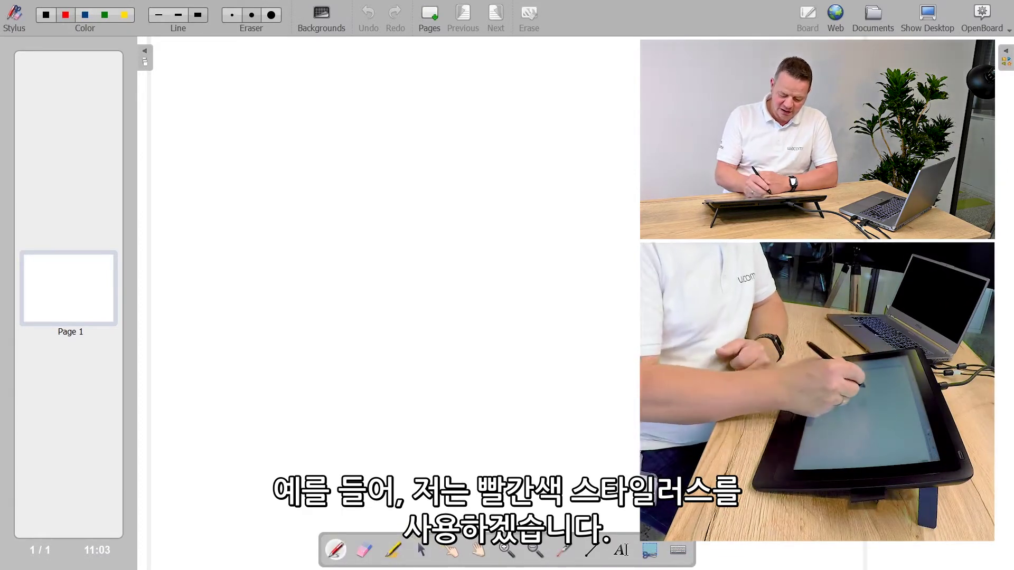
{"action": "mouse_move", "coordinate": [429, 213]}
{"action": "left_mouse_down"}
{"action": "mouse_move", "coordinate": [412, 317]}
{"action": "mouse_move", "coordinate": [417, 214]}
{"action": "left_mouse_up"}
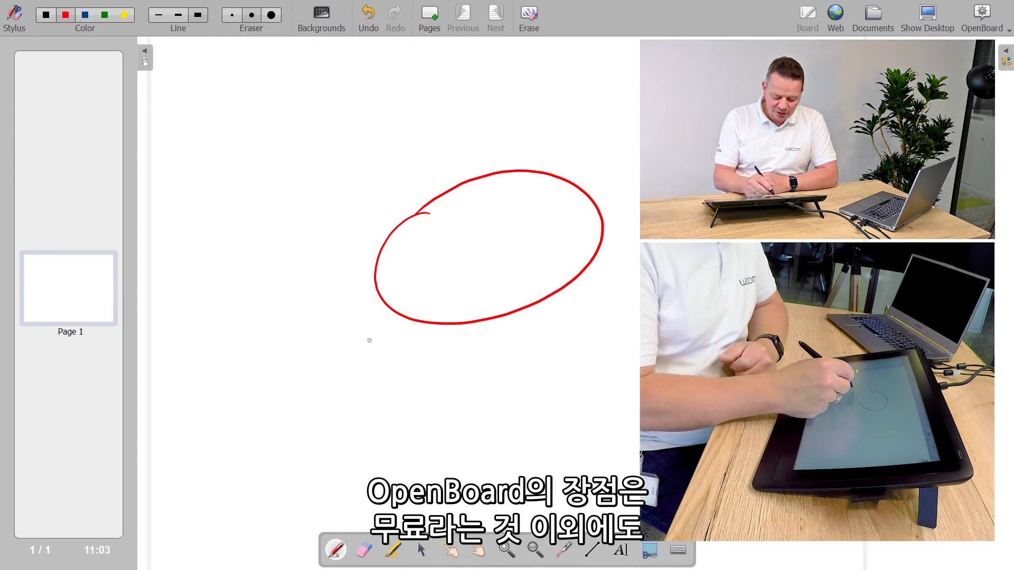
{"action": "left_click_drag", "start_coordinate": [359, 343], "coordinate": [624, 393]}
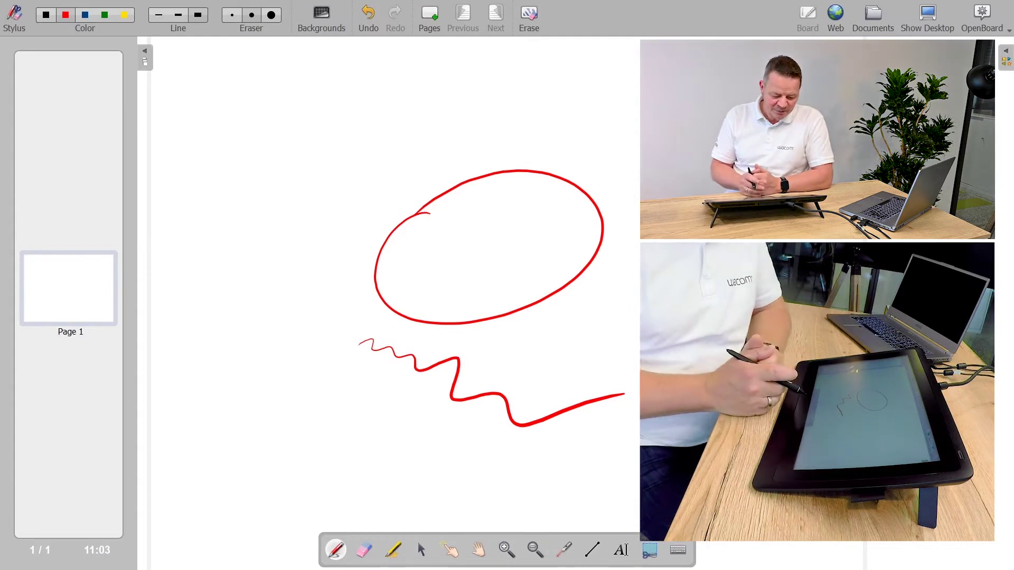
{"action": "key", "text": "ctrl+e"}
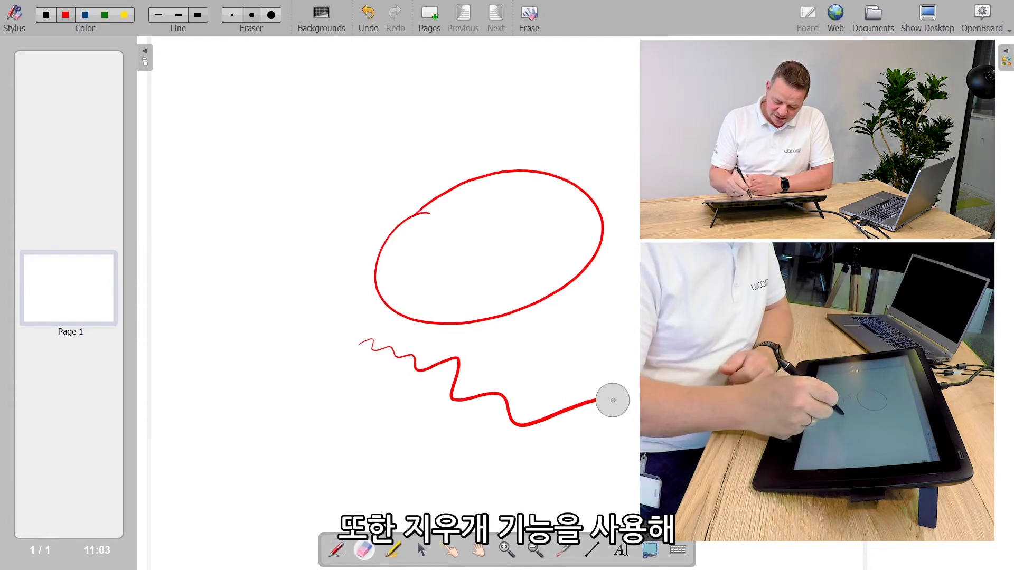
{"action": "mouse_move", "coordinate": [611, 401]}
{"action": "left_mouse_down"}
{"action": "mouse_move", "coordinate": [509, 423]}
{"action": "mouse_move", "coordinate": [388, 356]}
{"action": "mouse_move", "coordinate": [438, 315]}
{"action": "mouse_move", "coordinate": [593, 256]}
{"action": "mouse_move", "coordinate": [498, 174]}
{"action": "mouse_move", "coordinate": [381, 301]}
{"action": "mouse_move", "coordinate": [409, 260]}
{"action": "left_mouse_up"}
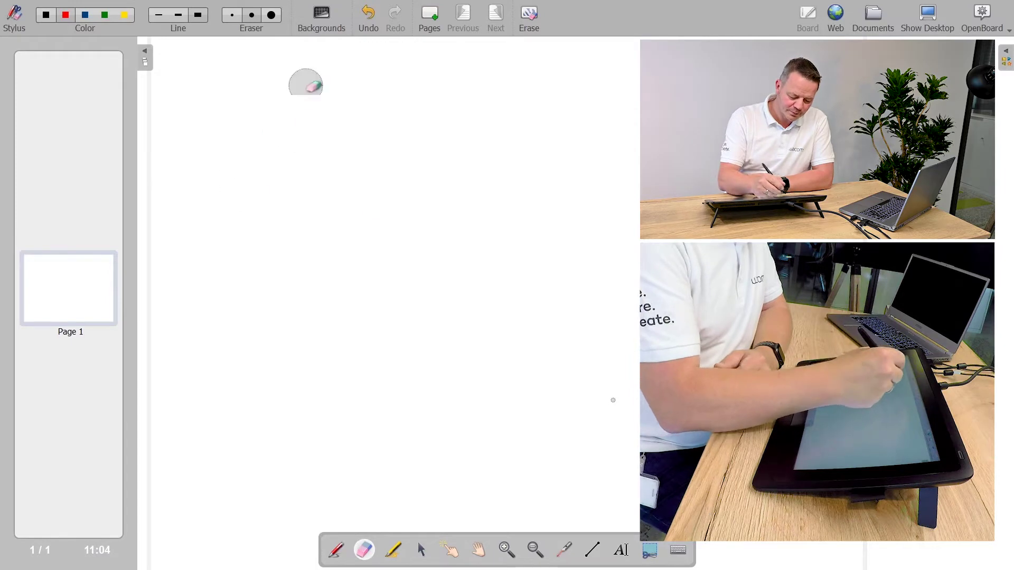
{"action": "key", "text": "ctrl+d"}
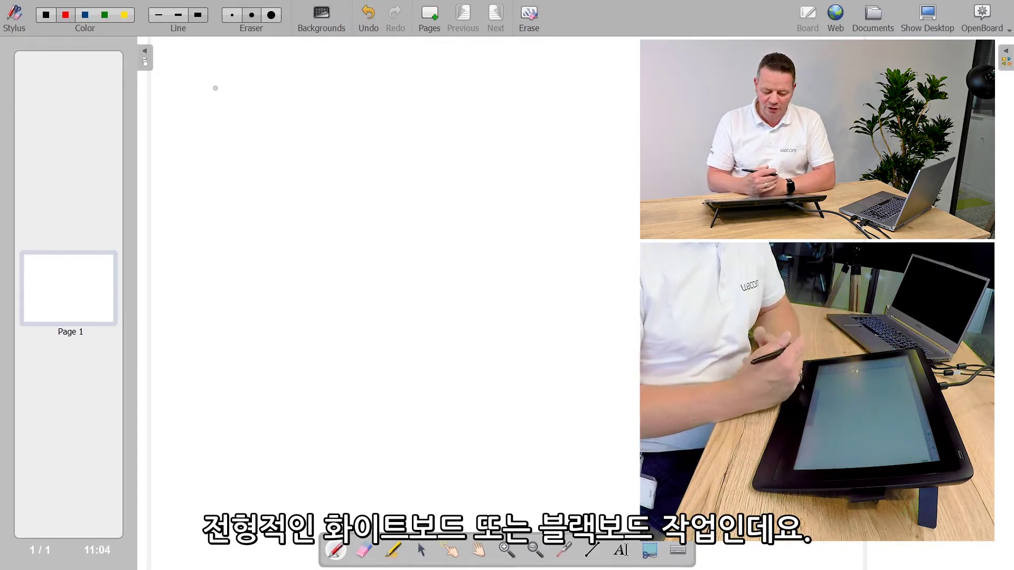
{"action": "left_click", "coordinate": [394, 553]}
Step: Draw two thin and three thick yellow highlighter strokes, then switch to desktop annotation mode
{"action": "mouse_move", "coordinate": [422, 183]}
{"action": "left_mouse_down"}
{"action": "mouse_move", "coordinate": [638, 179]}
{"action": "mouse_move", "coordinate": [639, 204]}
{"action": "left_mouse_up"}
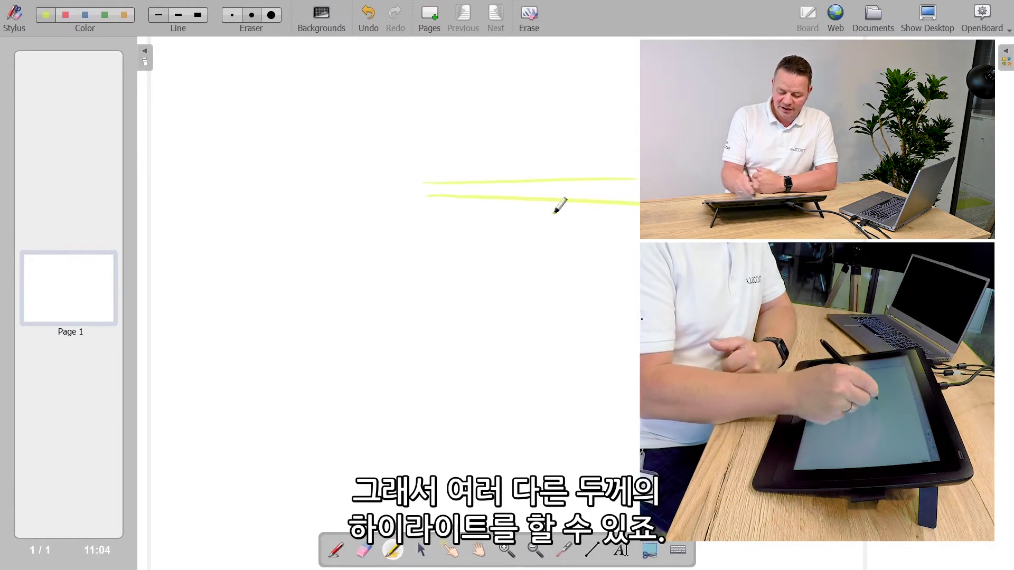
{"action": "left_click_drag", "start_coordinate": [429, 224], "coordinate": [579, 218]}
{"action": "left_click", "coordinate": [199, 16]}
{"action": "left_click_drag", "start_coordinate": [442, 252], "coordinate": [637, 252]}
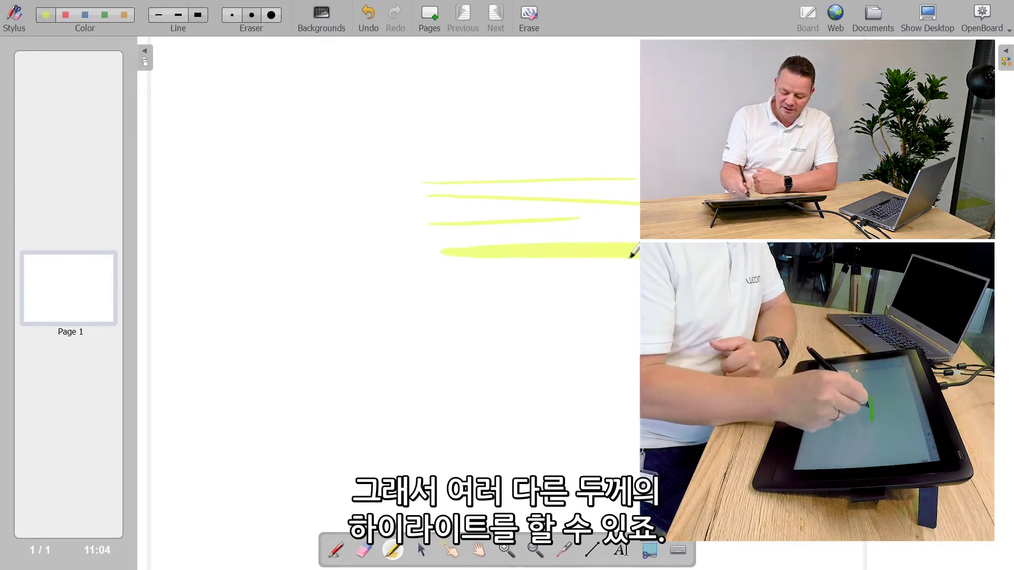
{"action": "left_click_drag", "start_coordinate": [441, 276], "coordinate": [636, 284]}
{"action": "left_click_drag", "start_coordinate": [431, 316], "coordinate": [636, 314]}
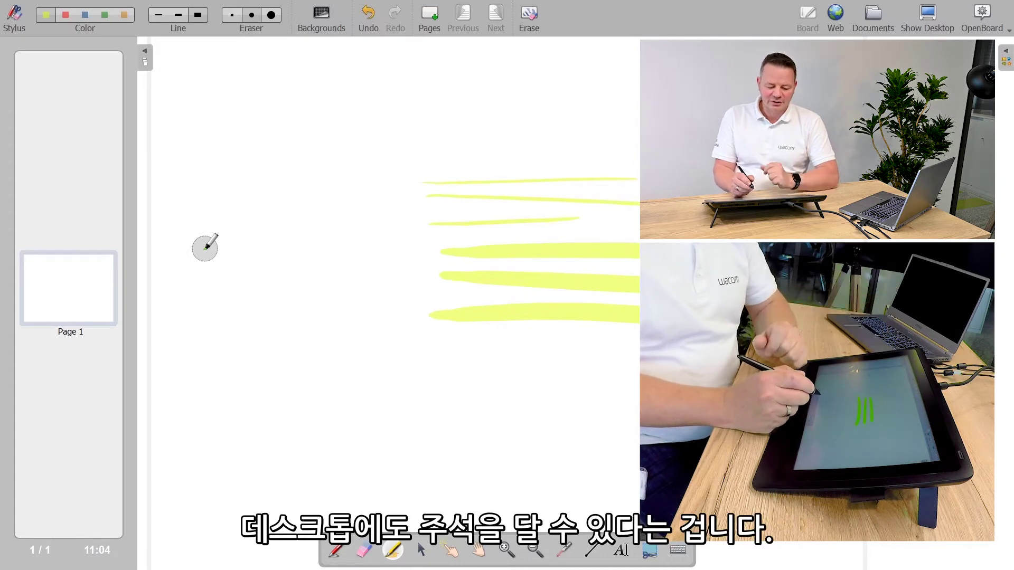
{"action": "left_click", "coordinate": [928, 24]}
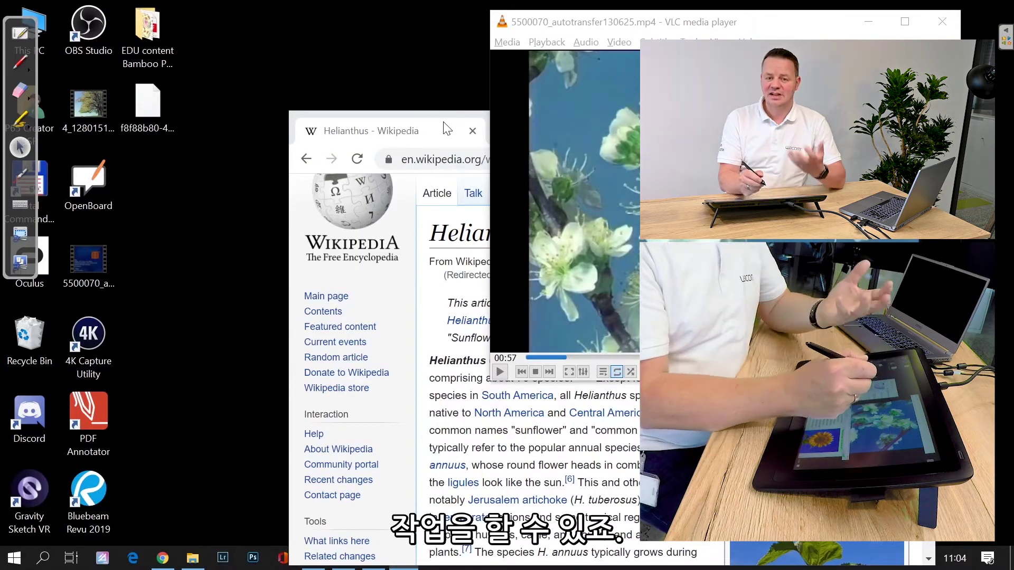
Step: Bring the Helianthus Wikipedia page forward and circle its title in red with the pen
{"action": "left_click_drag", "start_coordinate": [437, 117], "coordinate": [280, 22]}
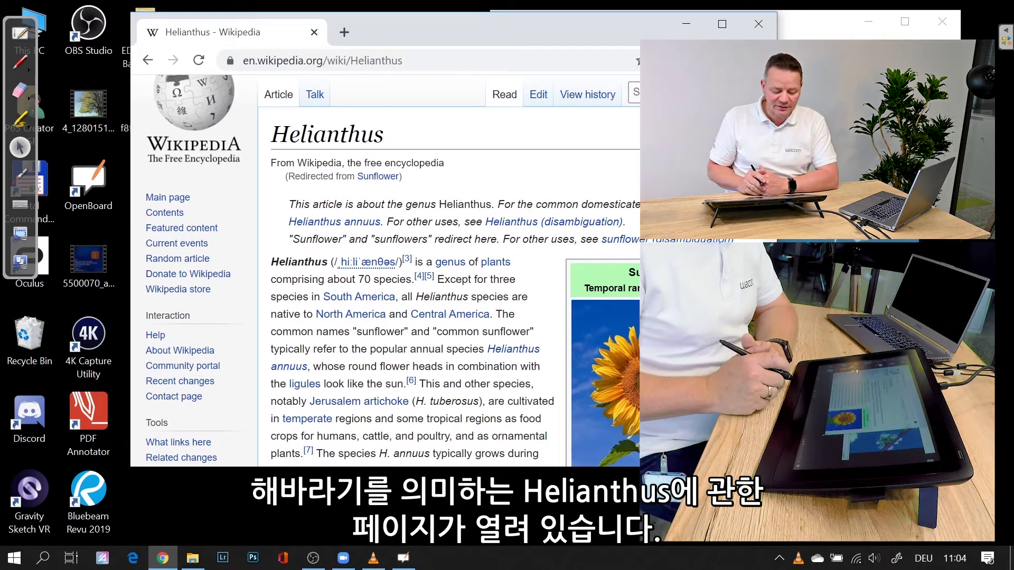
{"action": "left_click", "coordinate": [20, 63]}
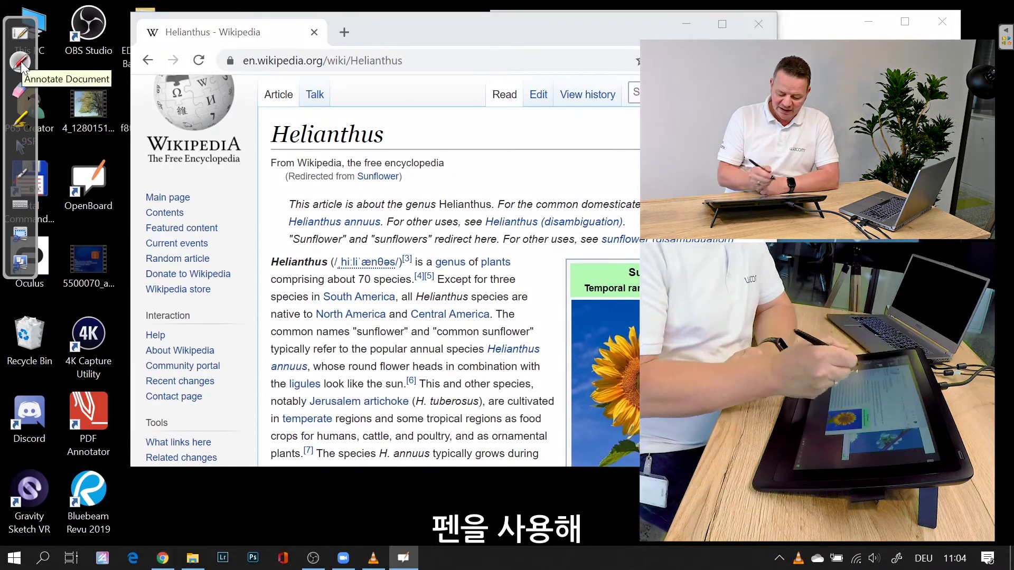
{"action": "mouse_move", "coordinate": [347, 115]}
{"action": "left_mouse_down"}
{"action": "mouse_move", "coordinate": [429, 132]}
{"action": "mouse_move", "coordinate": [343, 111]}
{"action": "left_mouse_up"}
Step: Highlight the page's opening italic note in yellow with the marker
{"action": "left_click", "coordinate": [20, 119]}
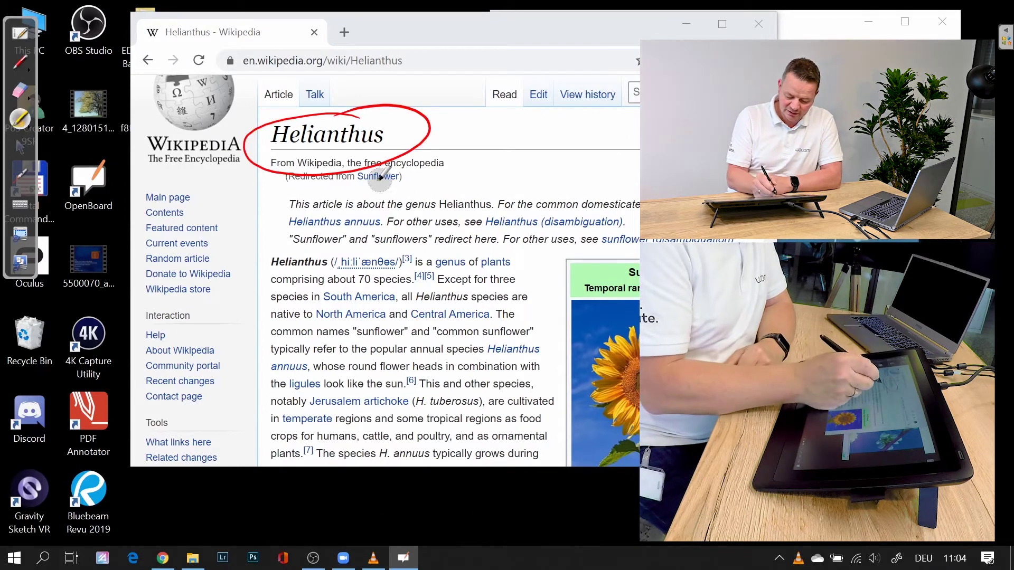
{"action": "left_click_drag", "start_coordinate": [288, 204], "coordinate": [493, 205]}
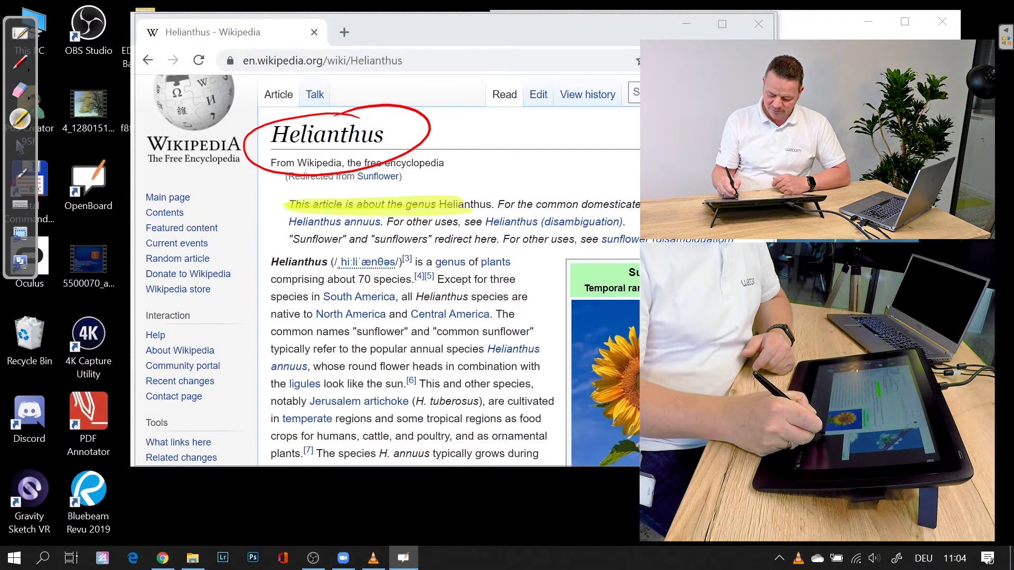
{"action": "left_click", "coordinate": [19, 232]}
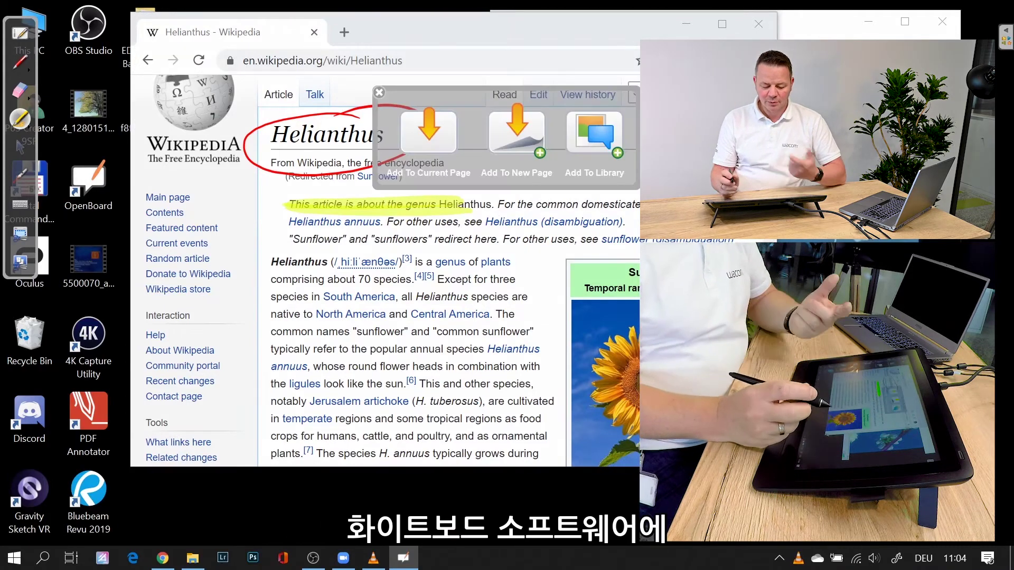
Step: Add the annotated Helianthus capture as new Page 2, then return to the desktop view
{"action": "left_click", "coordinate": [519, 138]}
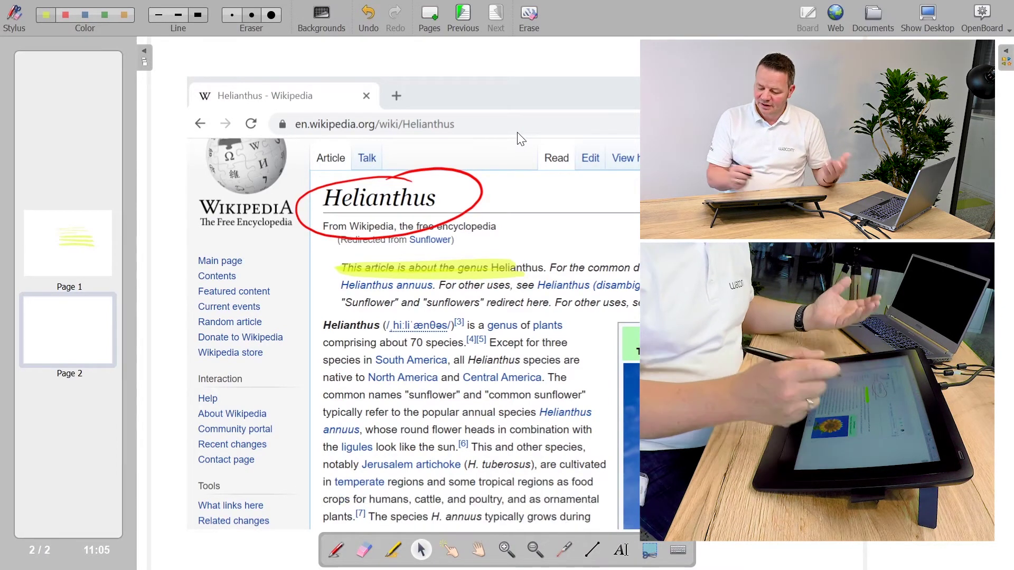
{"action": "left_click", "coordinate": [928, 19]}
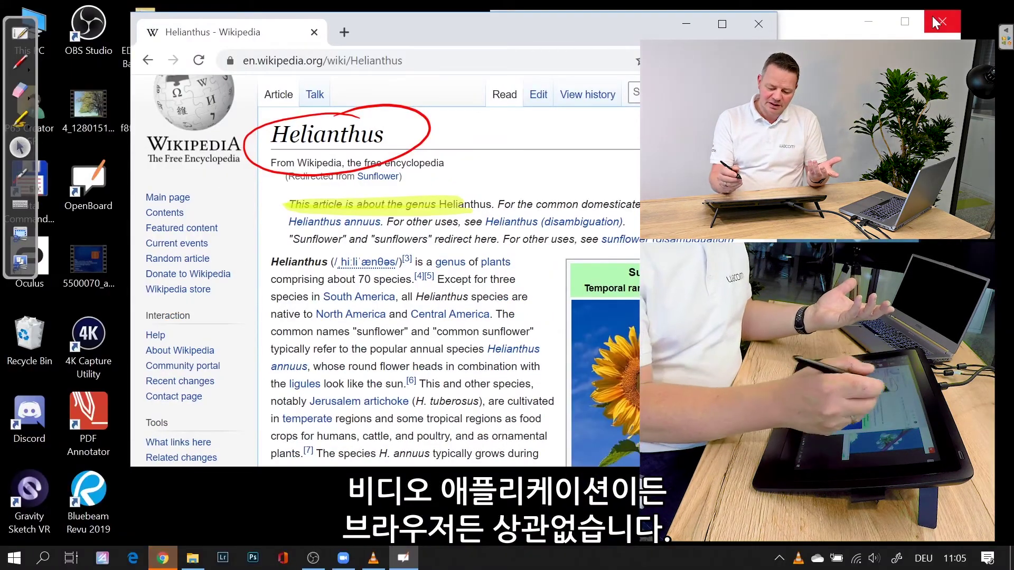
Step: Close the covering window, nudge VLC right, and pause the flower video at 04:43 on the stamens
{"action": "left_click", "coordinate": [935, 21]}
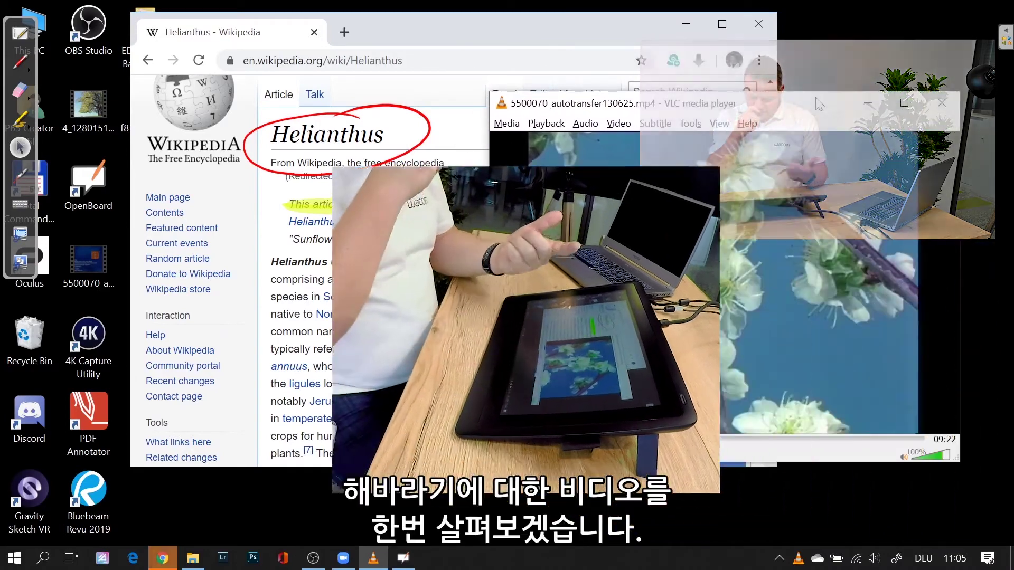
{"action": "left_click_drag", "start_coordinate": [808, 102], "coordinate": [819, 104]}
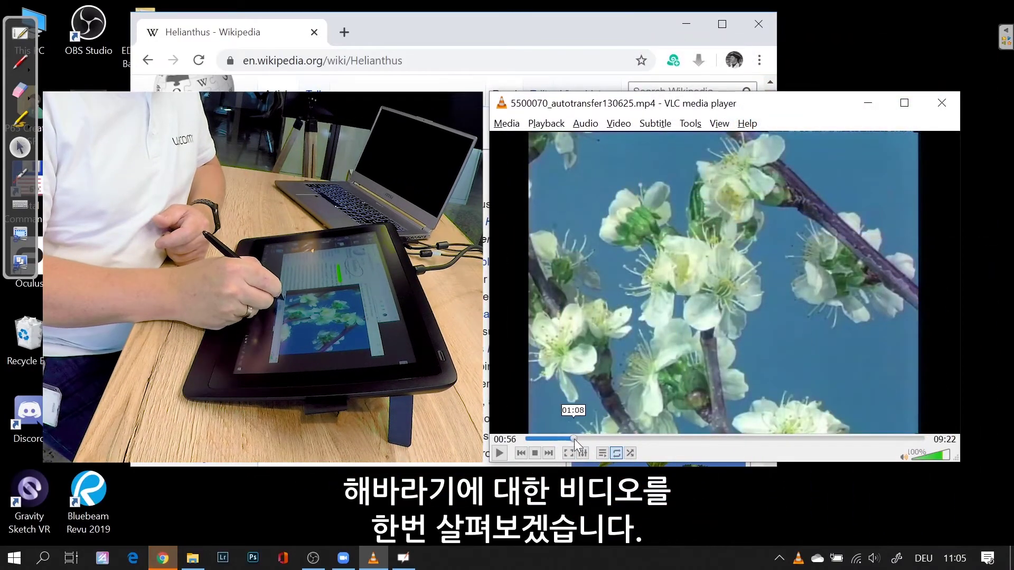
{"action": "left_click", "coordinate": [641, 437]}
{"action": "left_click", "coordinate": [500, 453]}
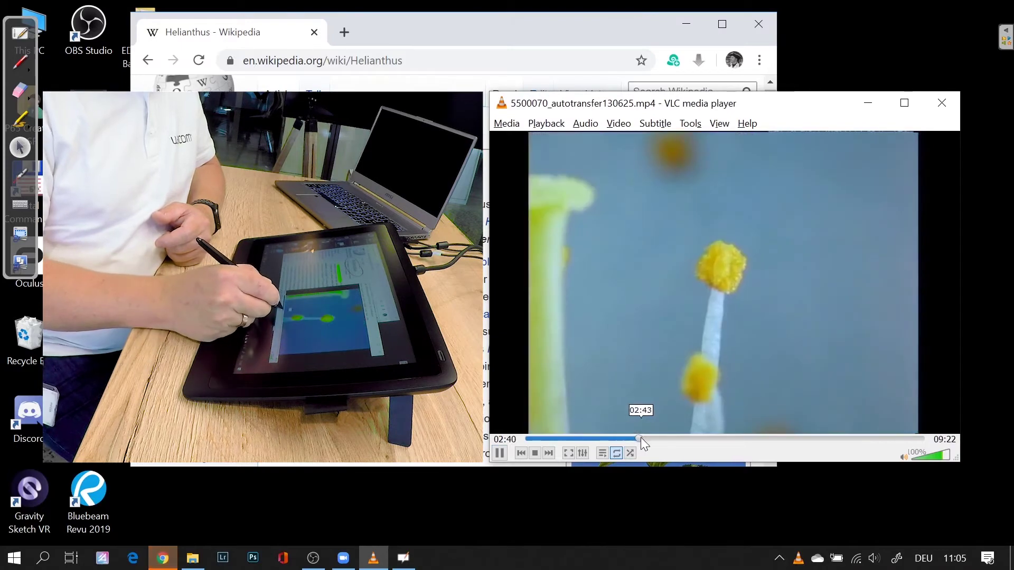
{"action": "left_click_drag", "start_coordinate": [641, 437], "coordinate": [728, 432]}
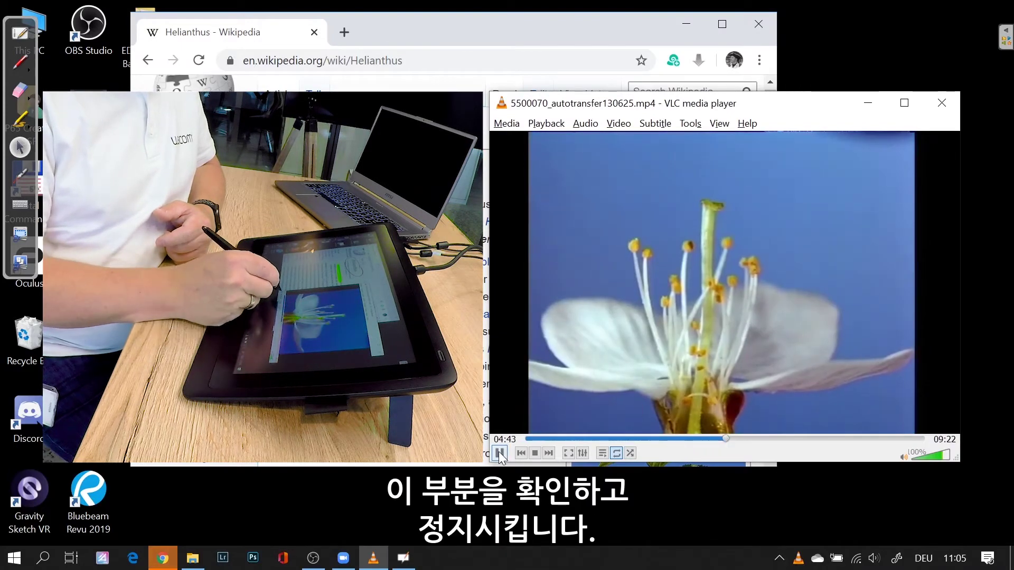
{"action": "left_click", "coordinate": [499, 452]}
Step: Circle the stamen tip in red, add a red arrow to it, and frame the VLC window for capture
{"action": "left_click", "coordinate": [21, 64]}
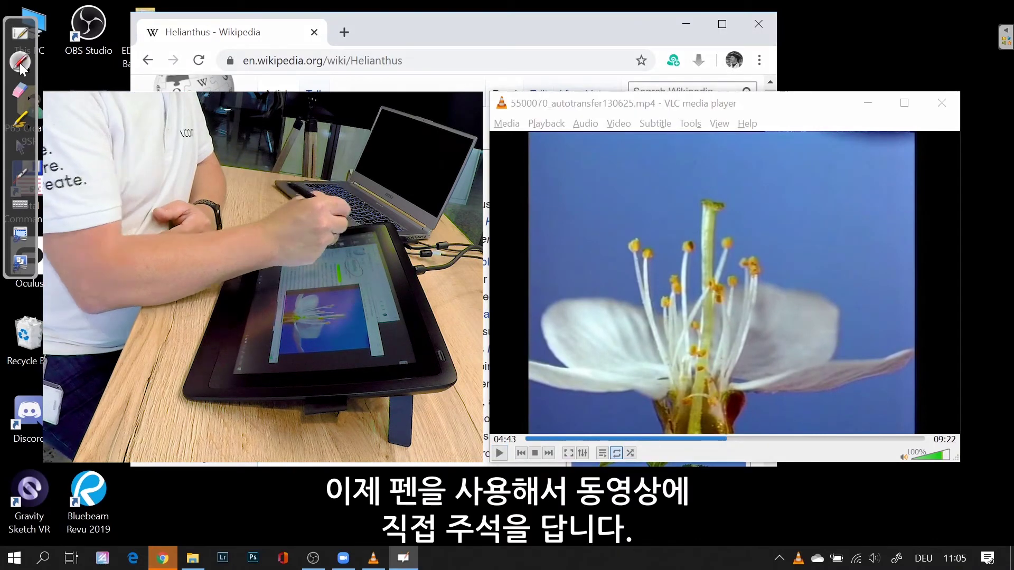
{"action": "mouse_move", "coordinate": [728, 180]}
{"action": "left_mouse_down"}
{"action": "mouse_move", "coordinate": [663, 221]}
{"action": "mouse_move", "coordinate": [723, 174]}
{"action": "left_mouse_up"}
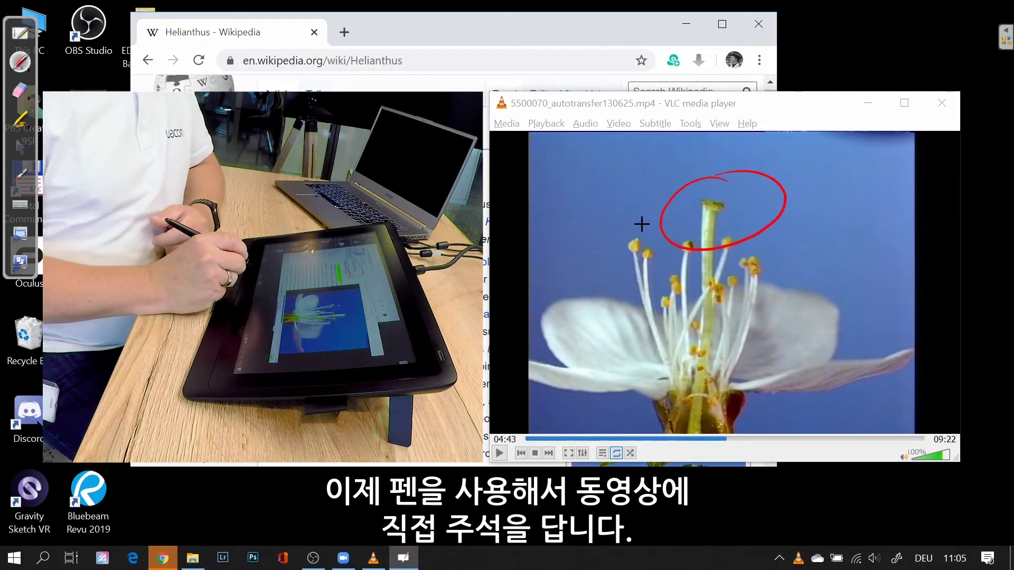
{"action": "mouse_move", "coordinate": [840, 157]}
{"action": "left_mouse_down"}
{"action": "mouse_move", "coordinate": [795, 190]}
{"action": "mouse_move", "coordinate": [827, 192]}
{"action": "left_mouse_up"}
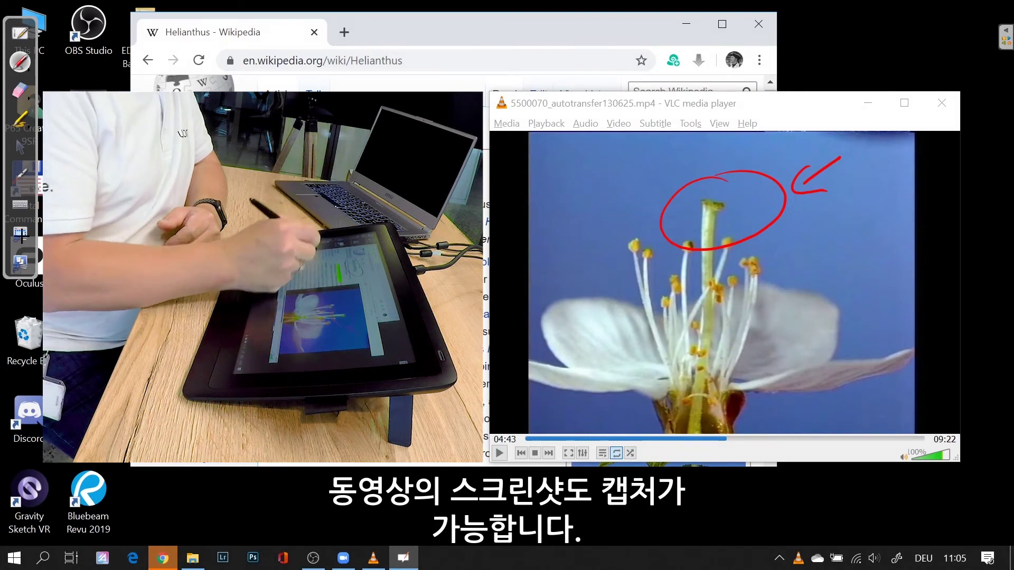
{"action": "left_click_drag", "start_coordinate": [490, 98], "coordinate": [953, 440]}
Step: Add the captured flower video frame to the board as Page 3
{"action": "left_click", "coordinate": [506, 144]}
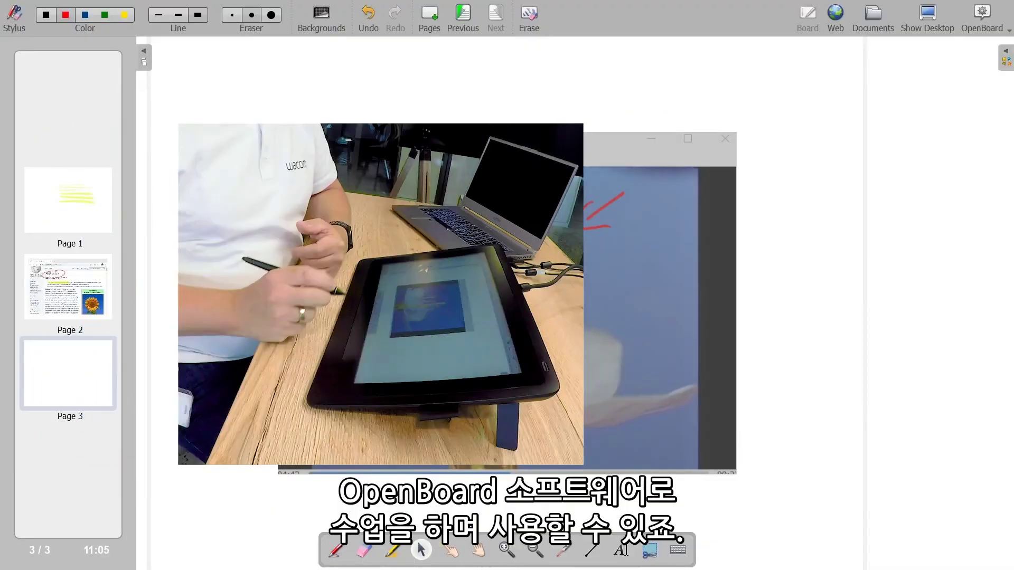